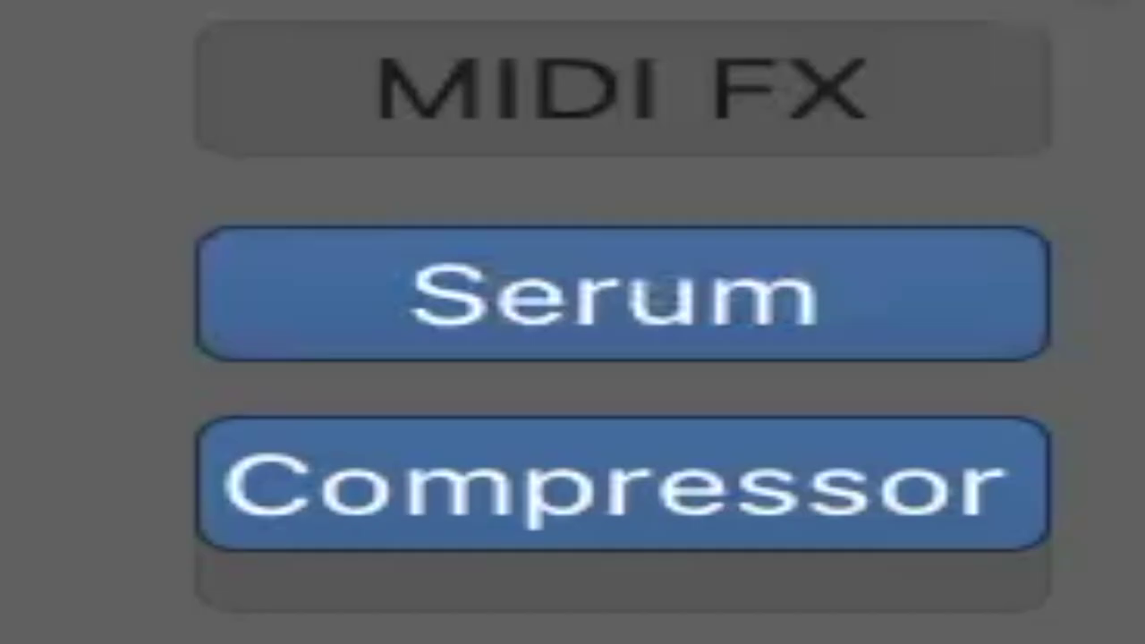
Open the Serum instrument of the first synth track and play the soloed Journey_Db_130_bip track from bar 1.
mouse_move(50, 313)
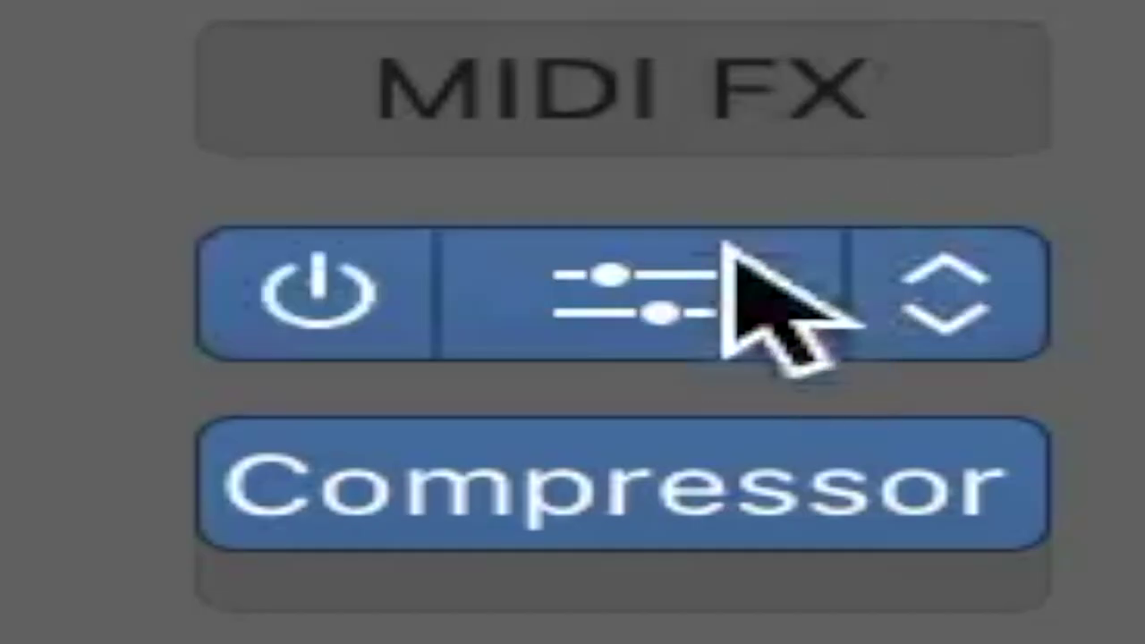
left_click(729, 245)
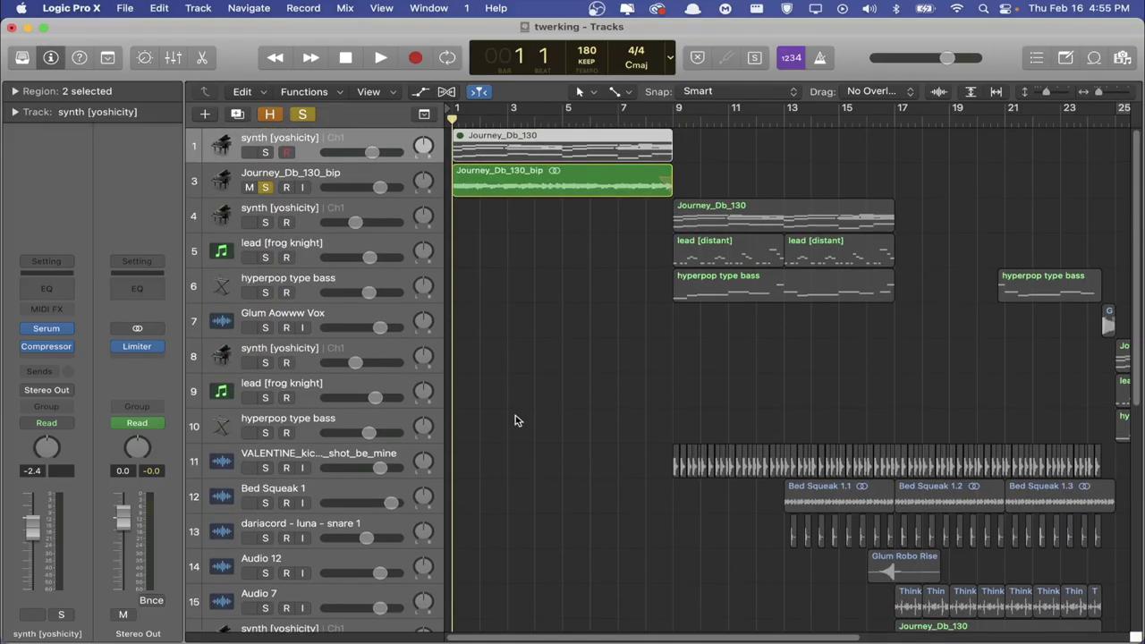
key("space")
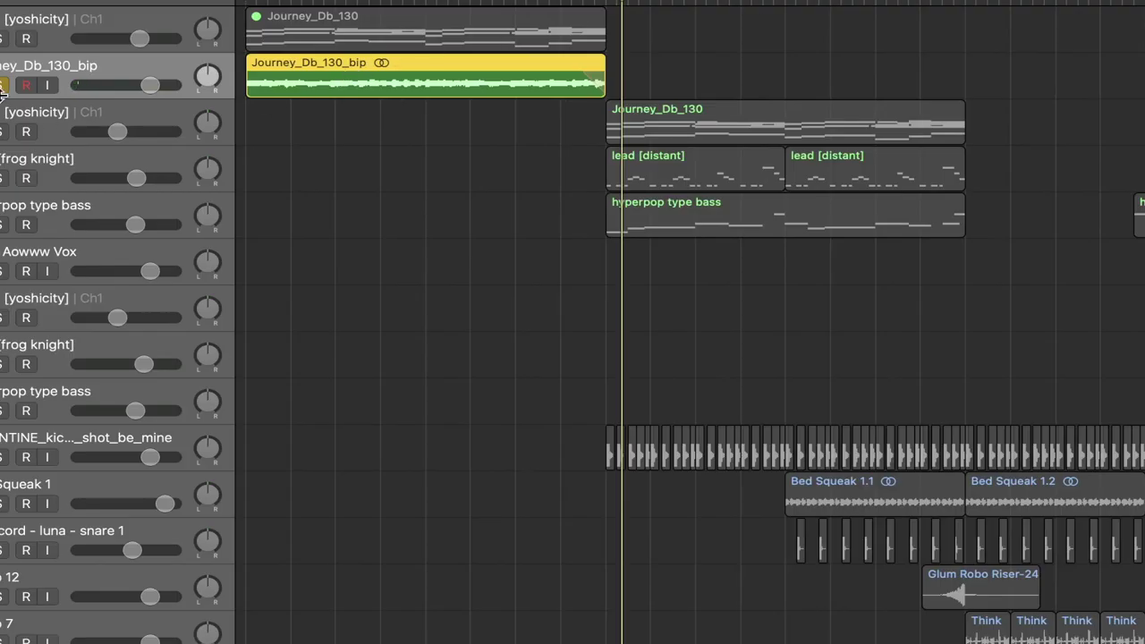
Unsolo the Journey_Db_130_bip track, solo the synth track that starts at bar 9, and play it.
left_click(2, 85)
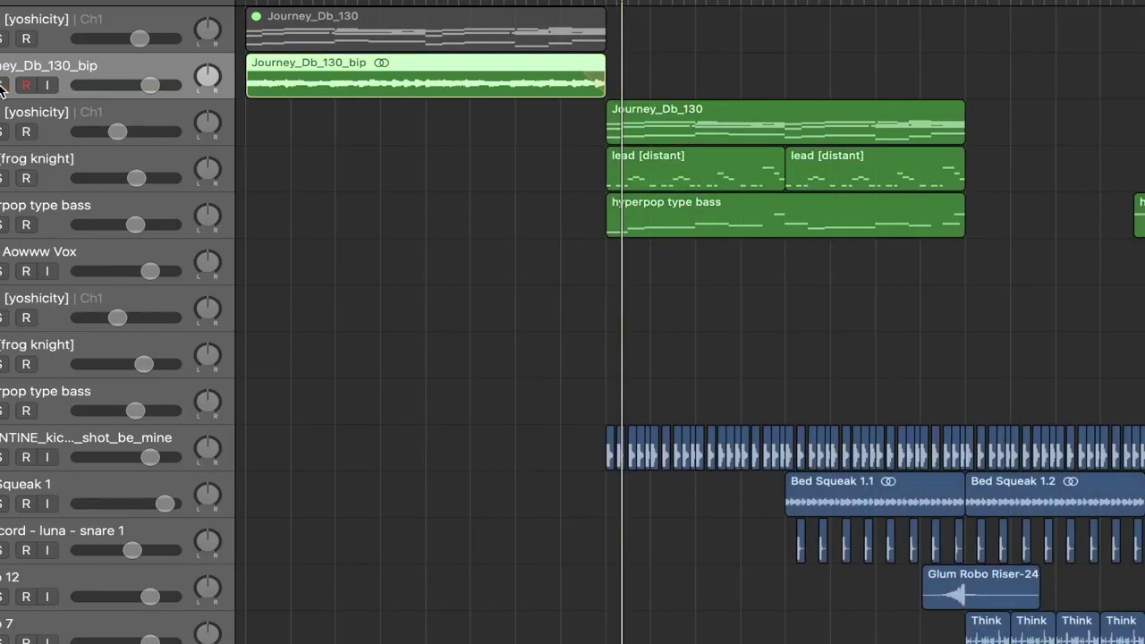
left_click(265, 181)
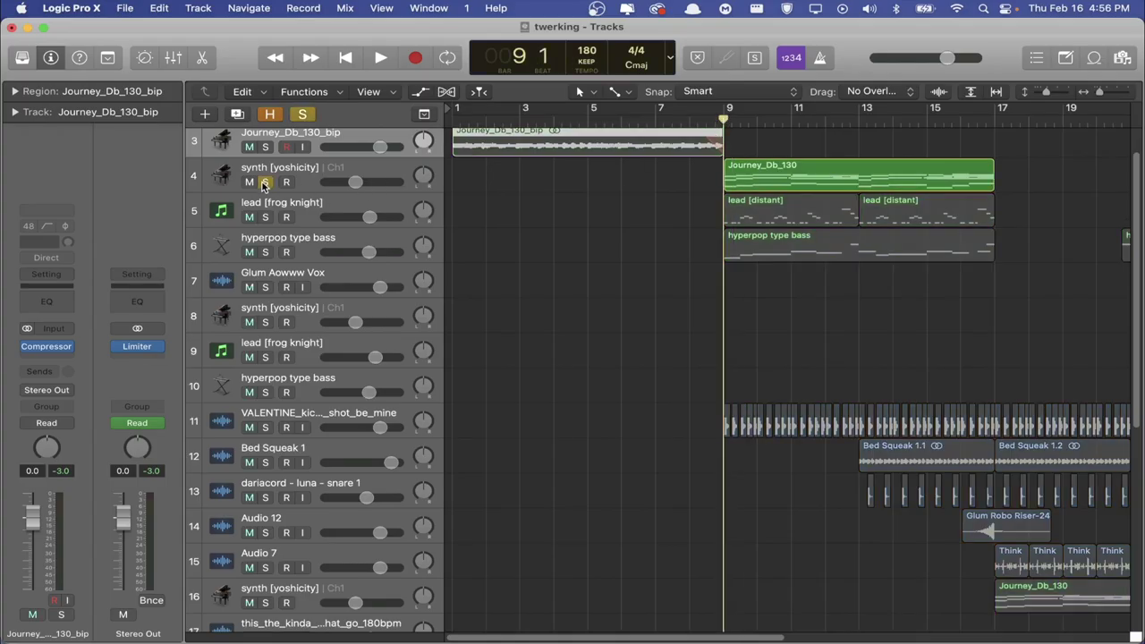
key("space")
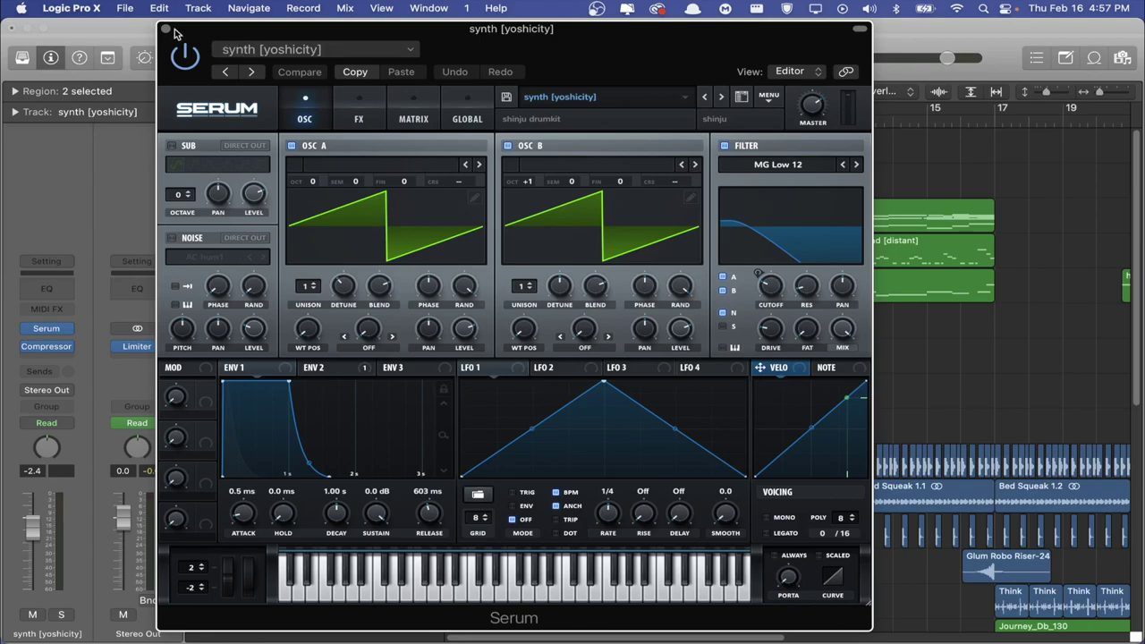
Close the first synth's Serum window and open Serum on the synth track that starts at bar 9.
left_click(169, 34)
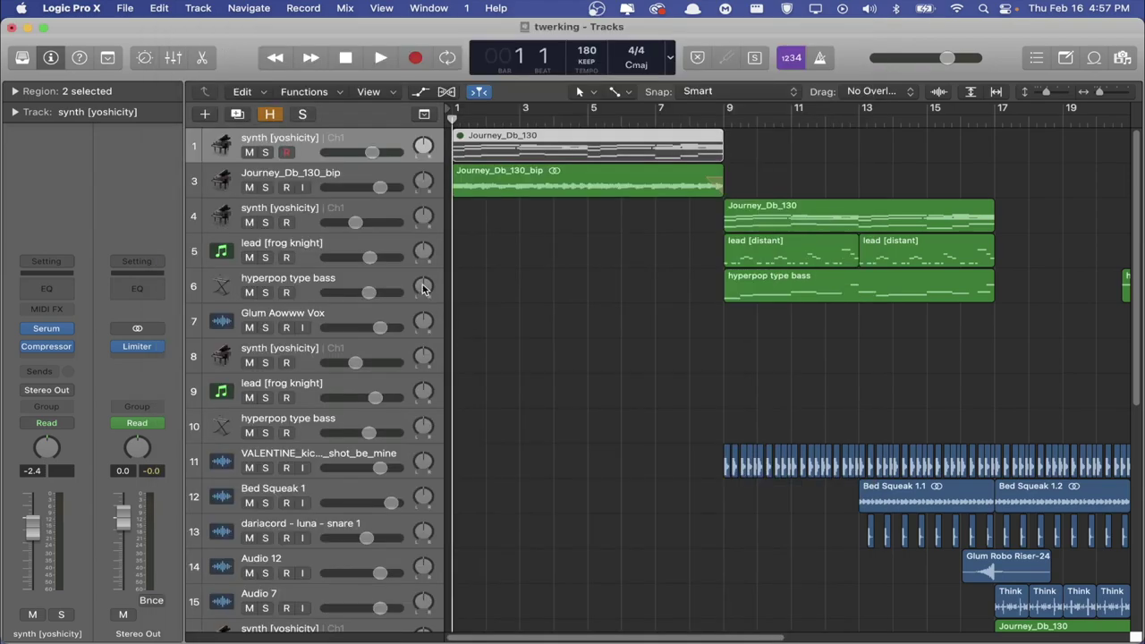
left_click(389, 225)
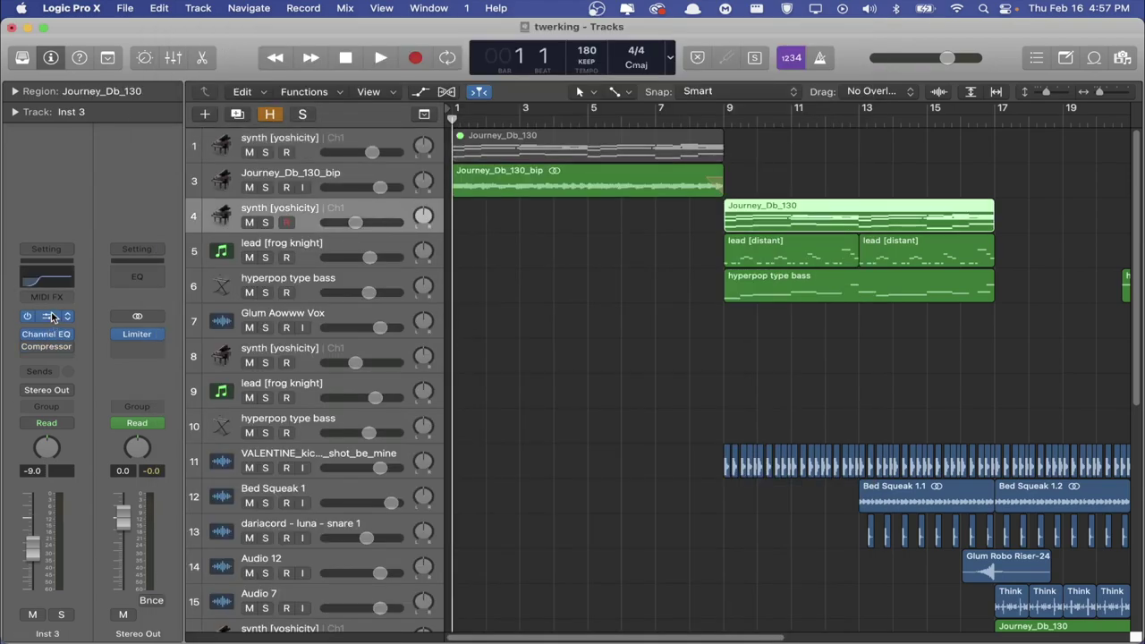
left_click(46, 317)
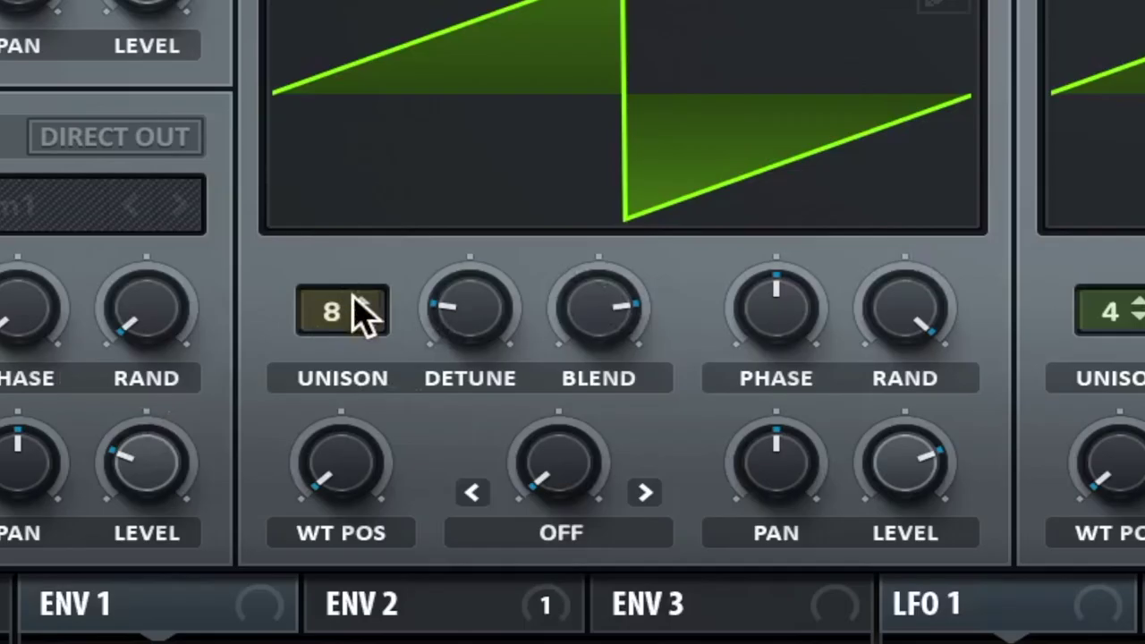
Try oscillator A with 16 unison voices and with a higher detune during playback, and restore 8 voices and the low detune.
left_click_drag(333, 312, 338, 134)
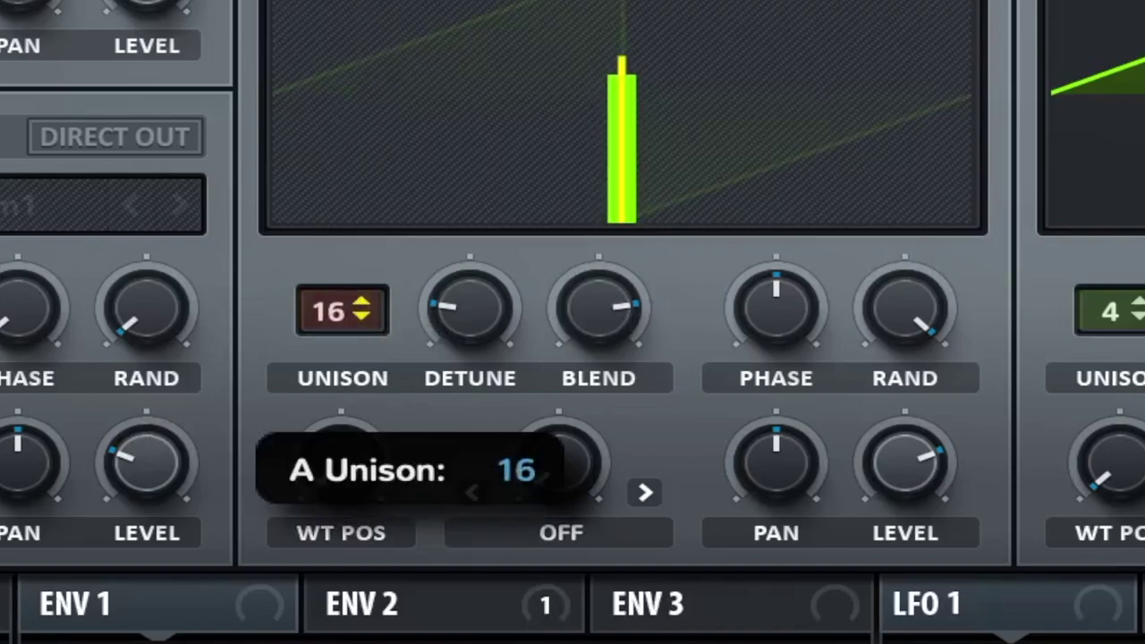
left_click_drag(368, 241, 367, 528)
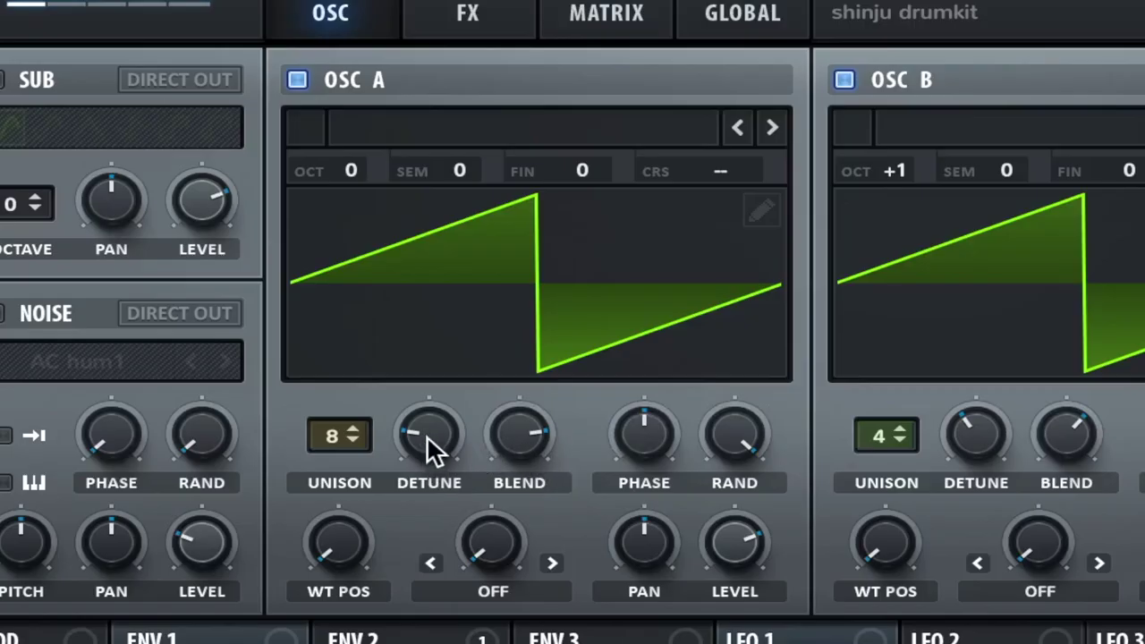
left_click_drag(426, 436, 439, 312)
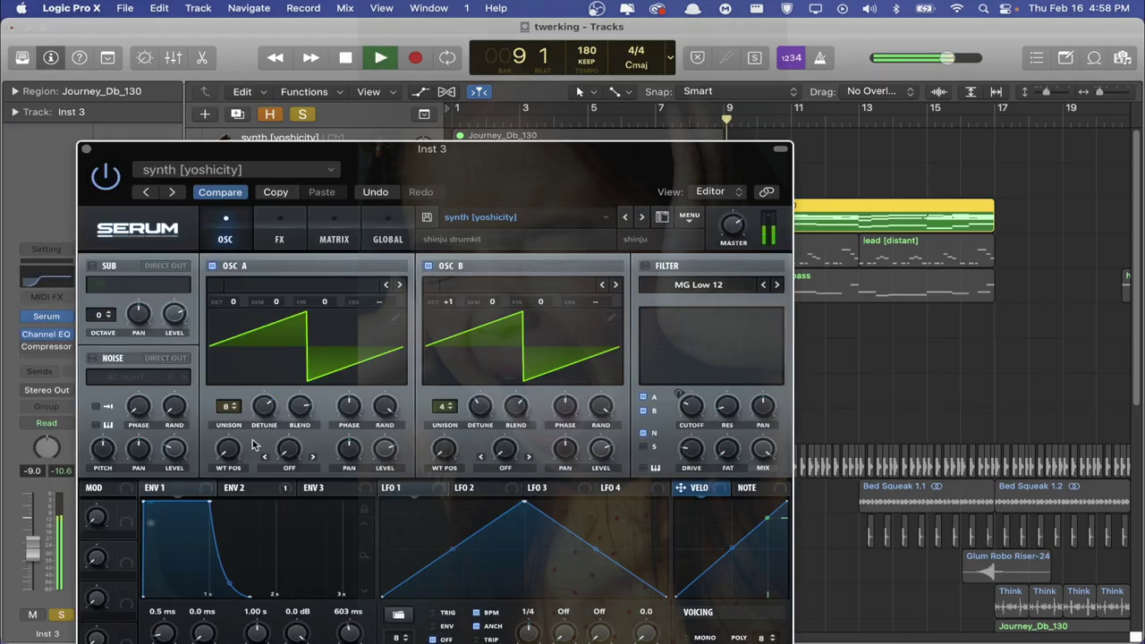
left_click_drag(265, 412, 273, 359)
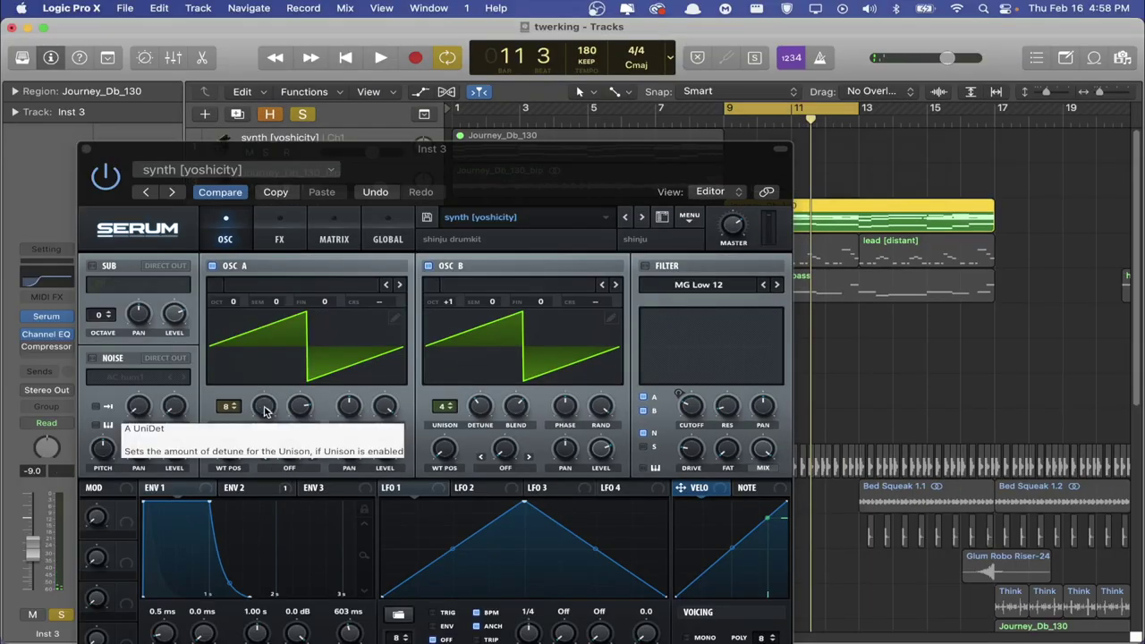
key("space")
left_click_drag(264, 408, 262, 449)
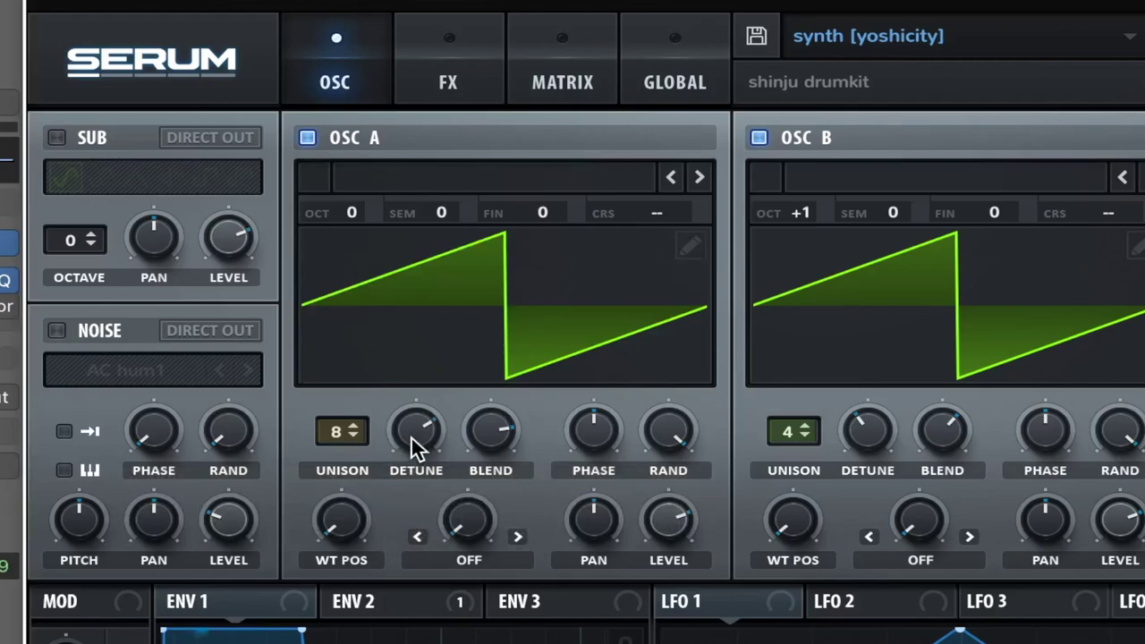
mouse_move(411, 438)
left_mouse_down()
mouse_move(440, 622)
mouse_move(423, 435)
mouse_move(421, 447)
left_mouse_up()
key("space")
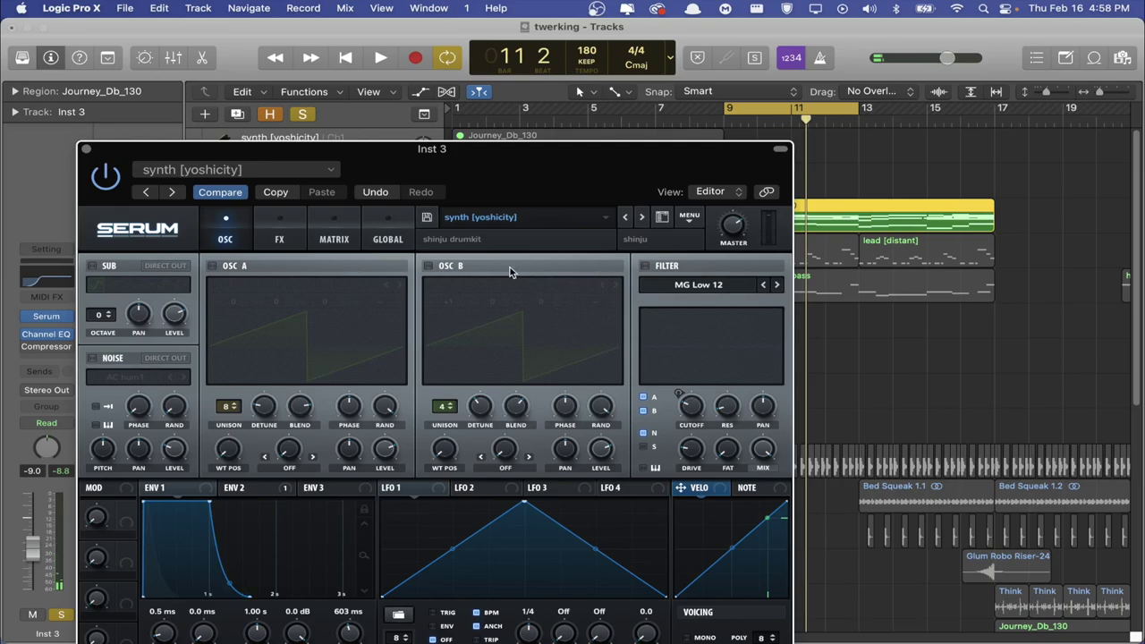
Play the synth with only oscillator B enabled and with only oscillator A enabled, and leave both oscillators on.
left_click(430, 267)
key("space")
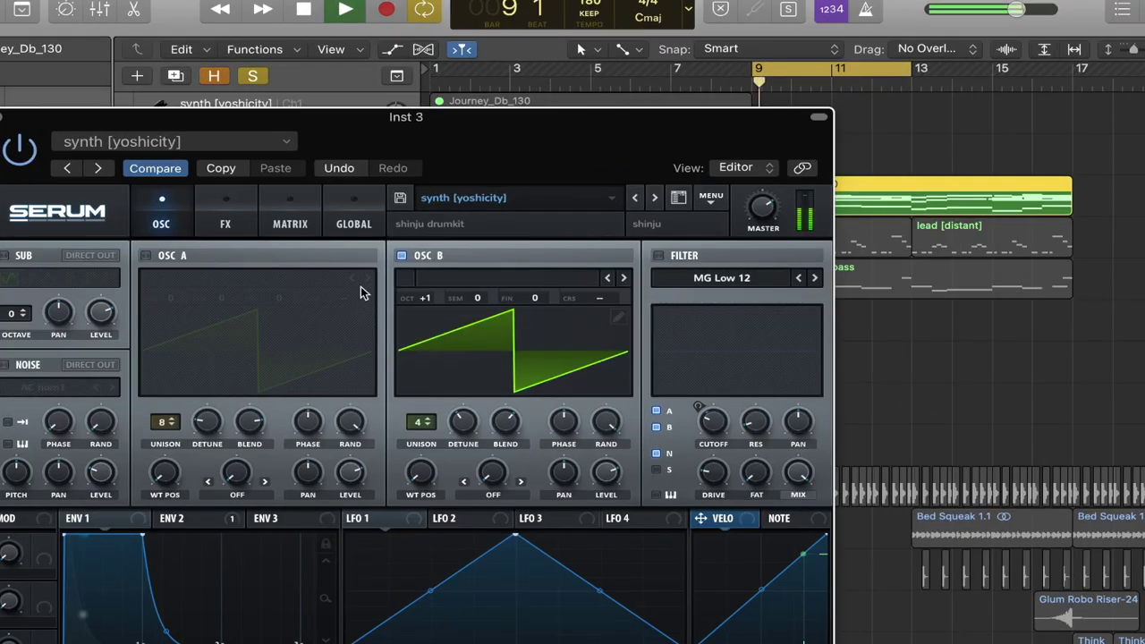
left_click(427, 265)
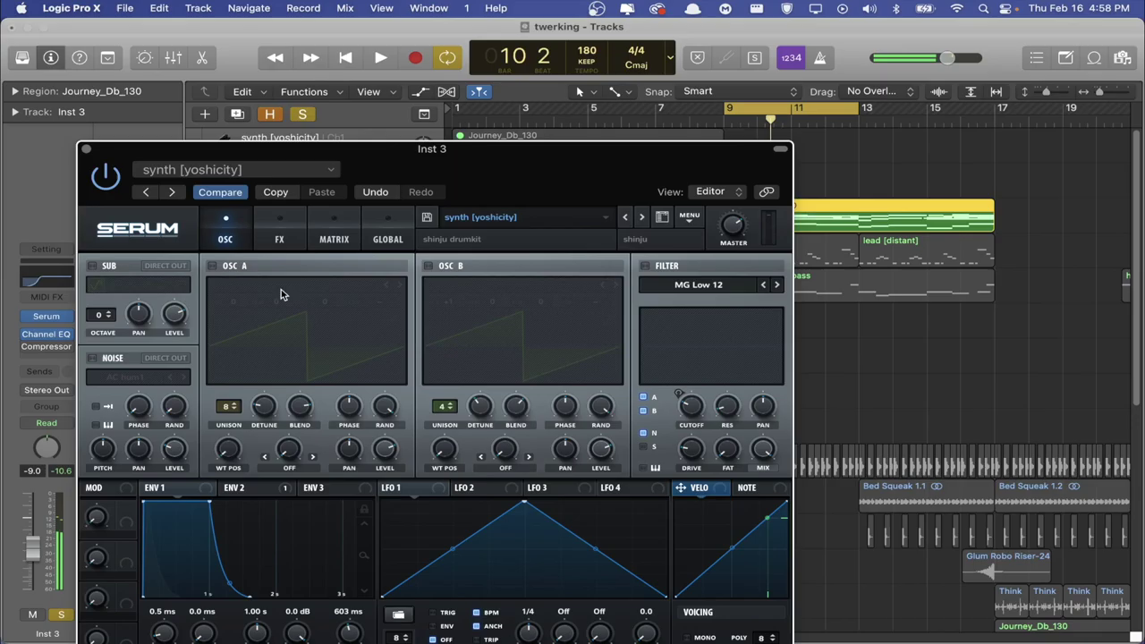
left_click(212, 267)
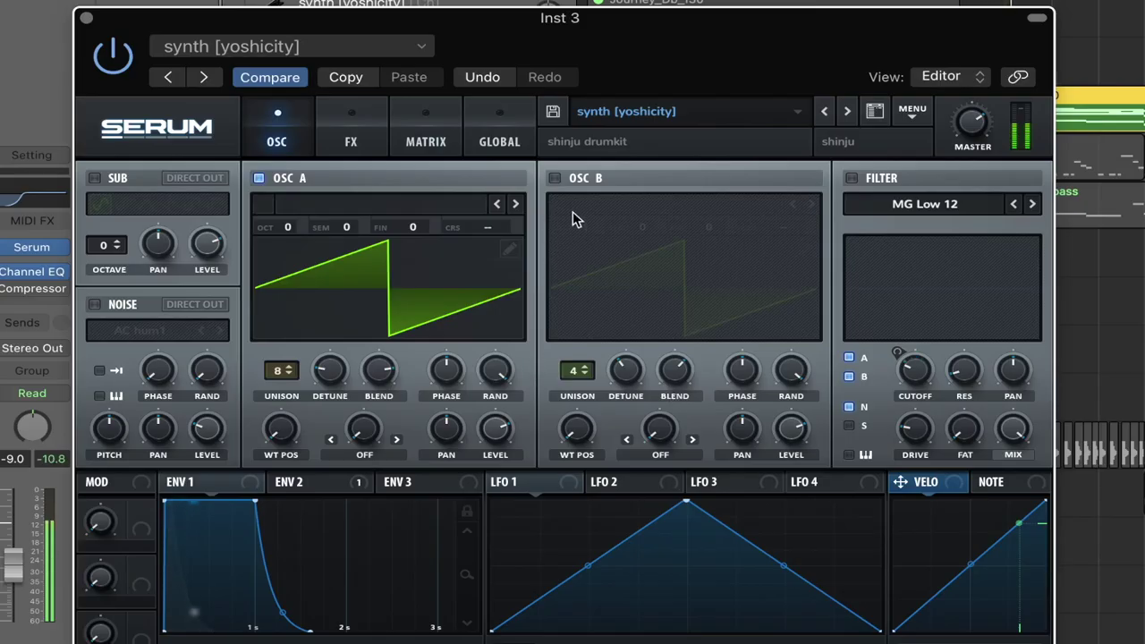
left_click(554, 178)
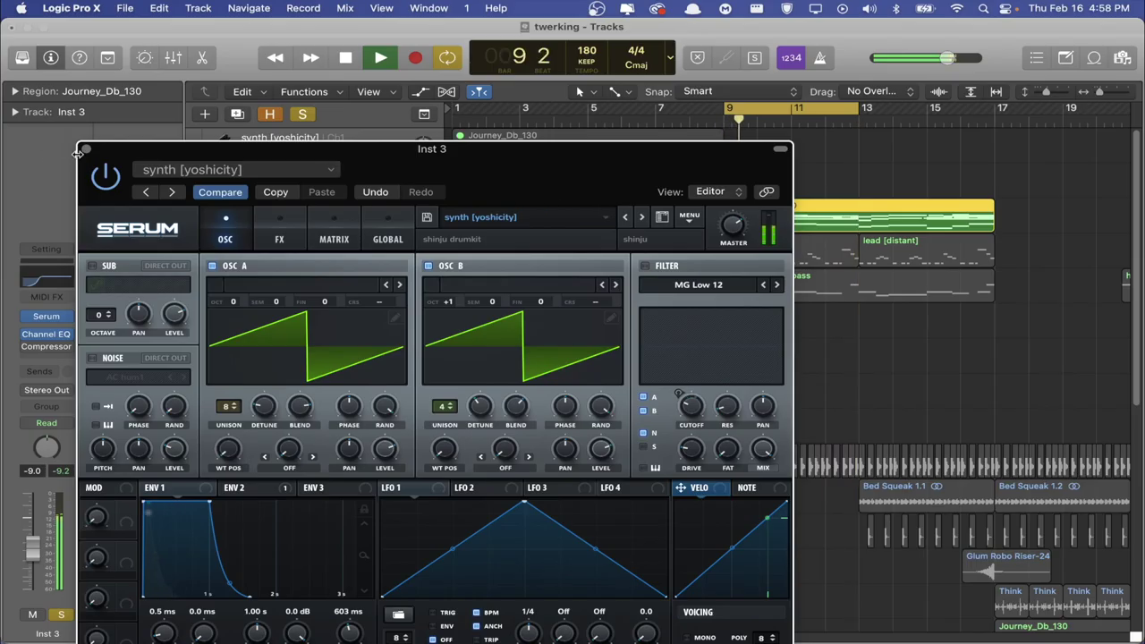
Close Serum, and solo and select the lead [frog knight] track with the cycle range switched off.
left_click(84, 148)
key("space")
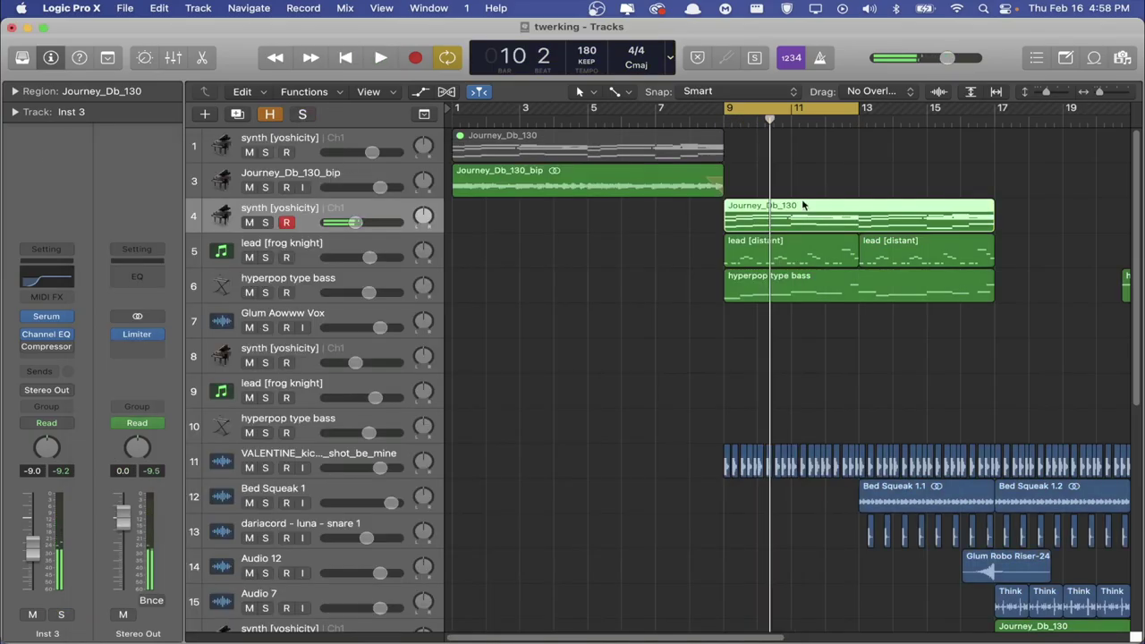
left_click(766, 110)
left_click(267, 257)
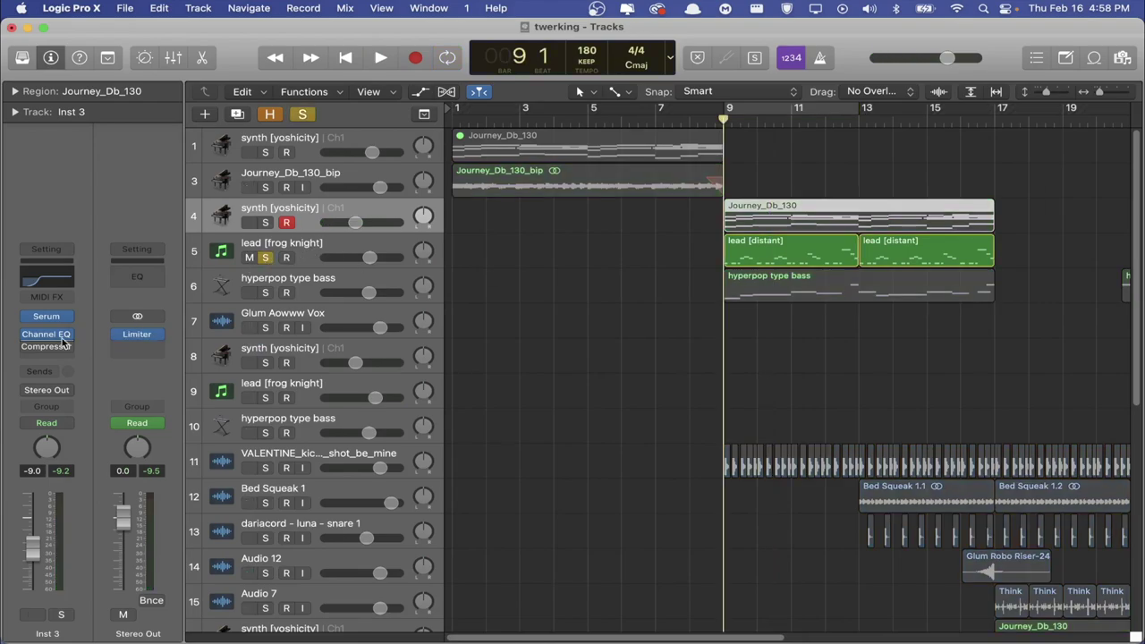
key("Down")
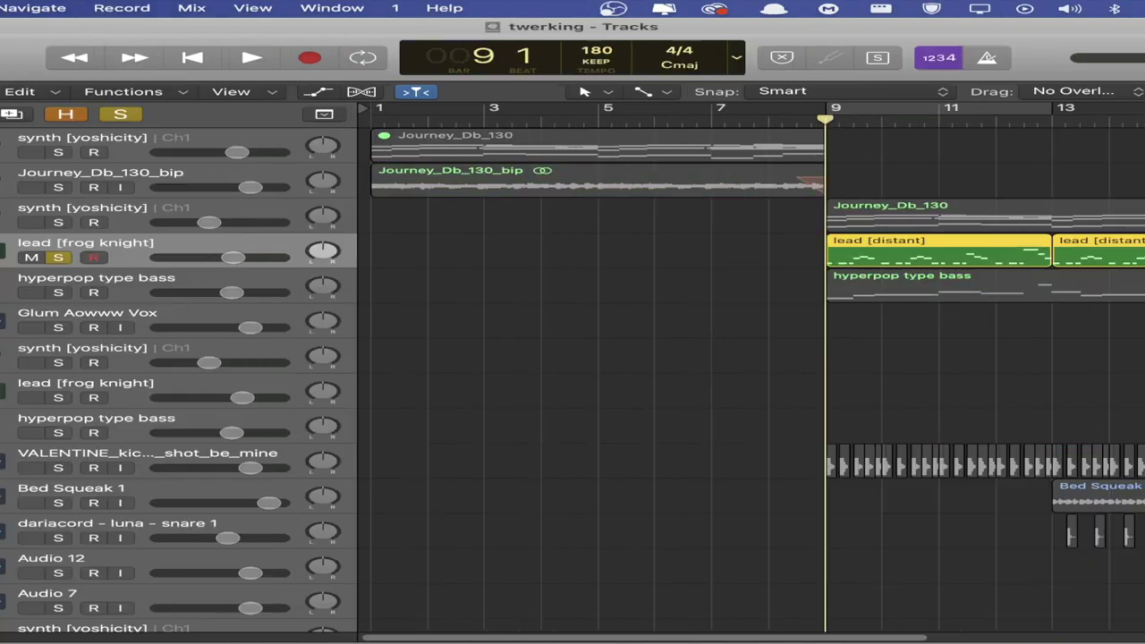
key("v")
left_click(410, 110)
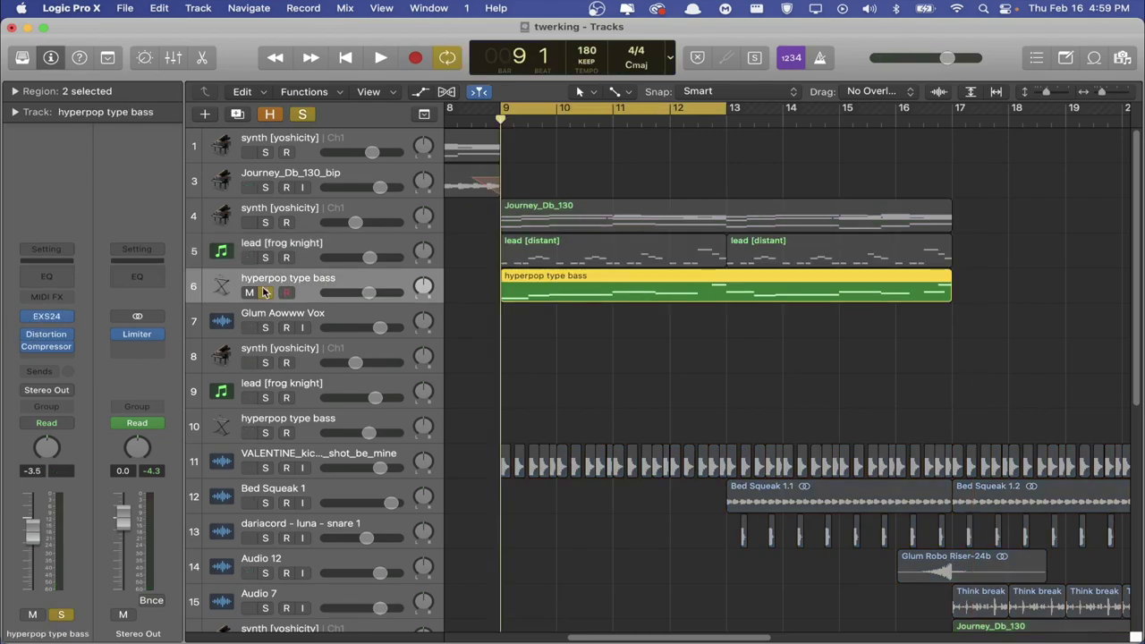
Play the soloed hyperpop type bass, open its EXS24 instrument, and move the playhead to the last overlapping notes in the piano roll.
key("space")
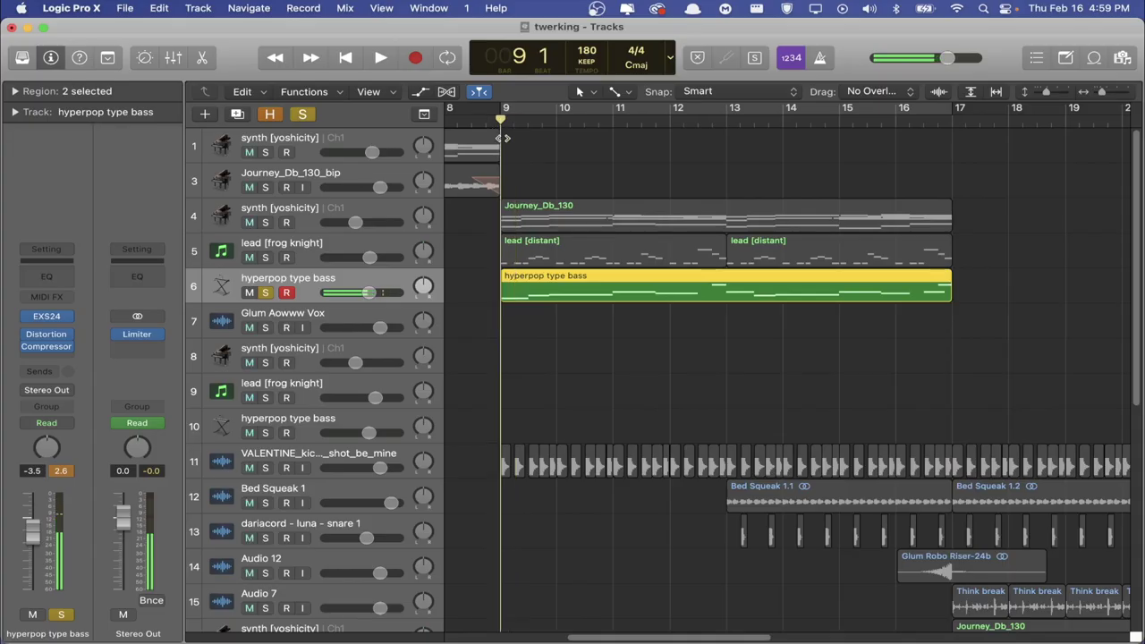
left_click(45, 316)
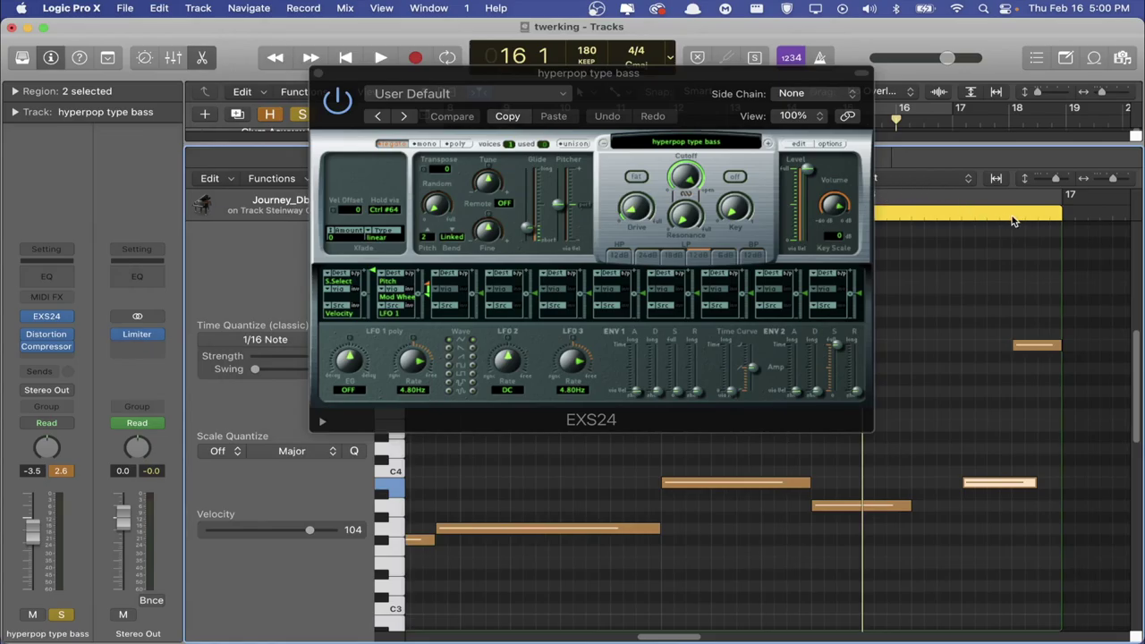
left_click(1013, 221)
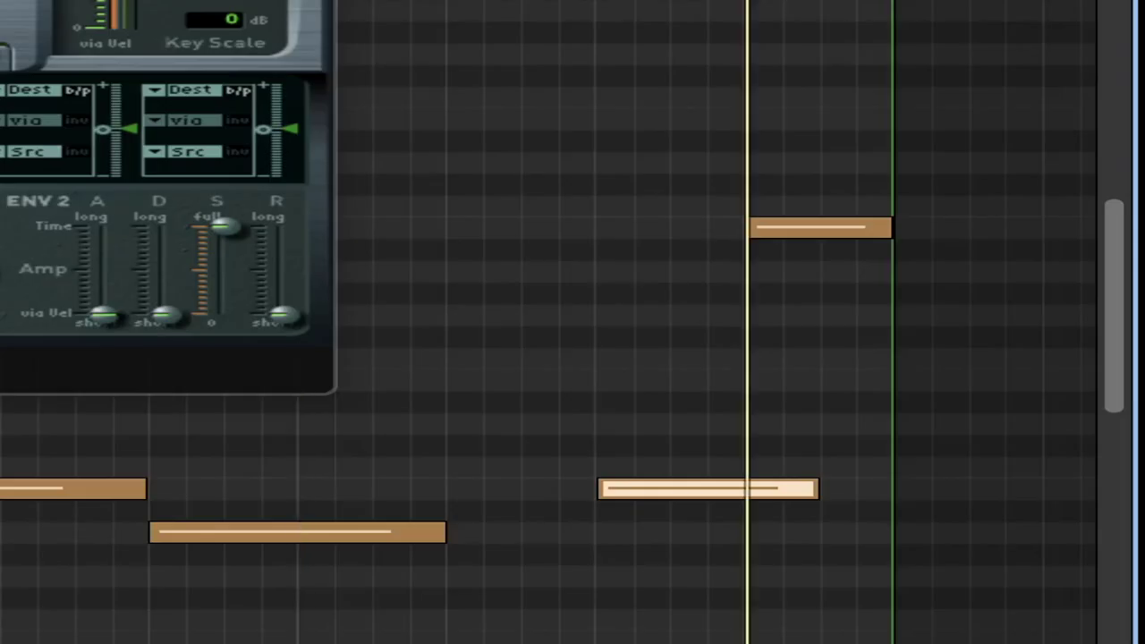
left_click_drag(747, 2, 702, 2)
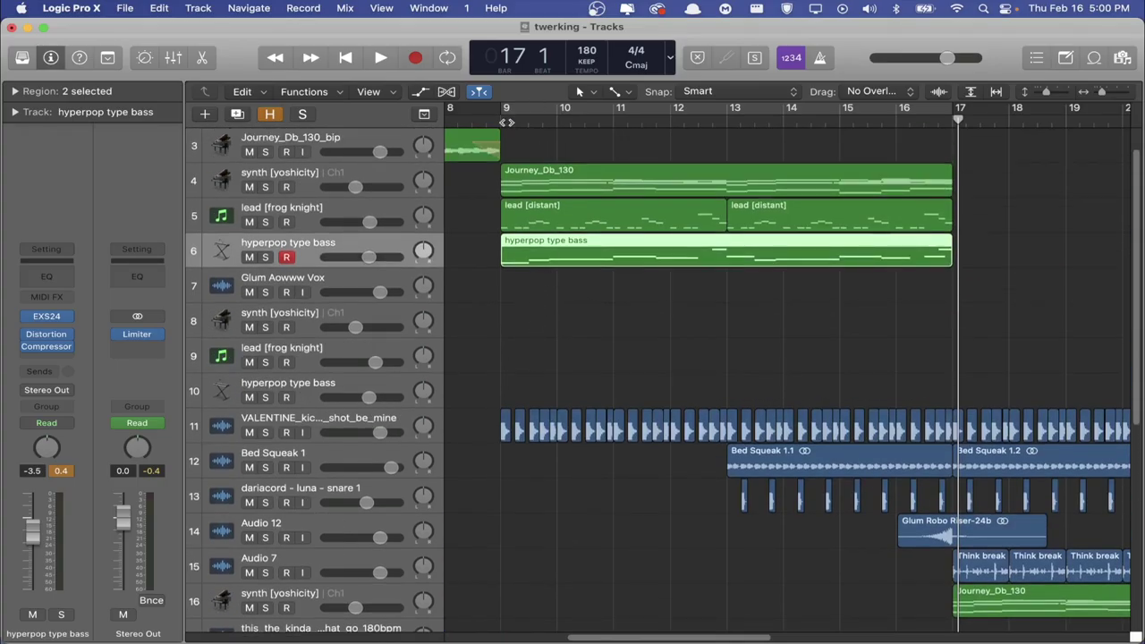
Solo the VALENTINE kick and Bed Squeak 1 tracks and play them from bar 9.
scroll(266, 404, "down", 1)
left_click(266, 399)
left_click(266, 434)
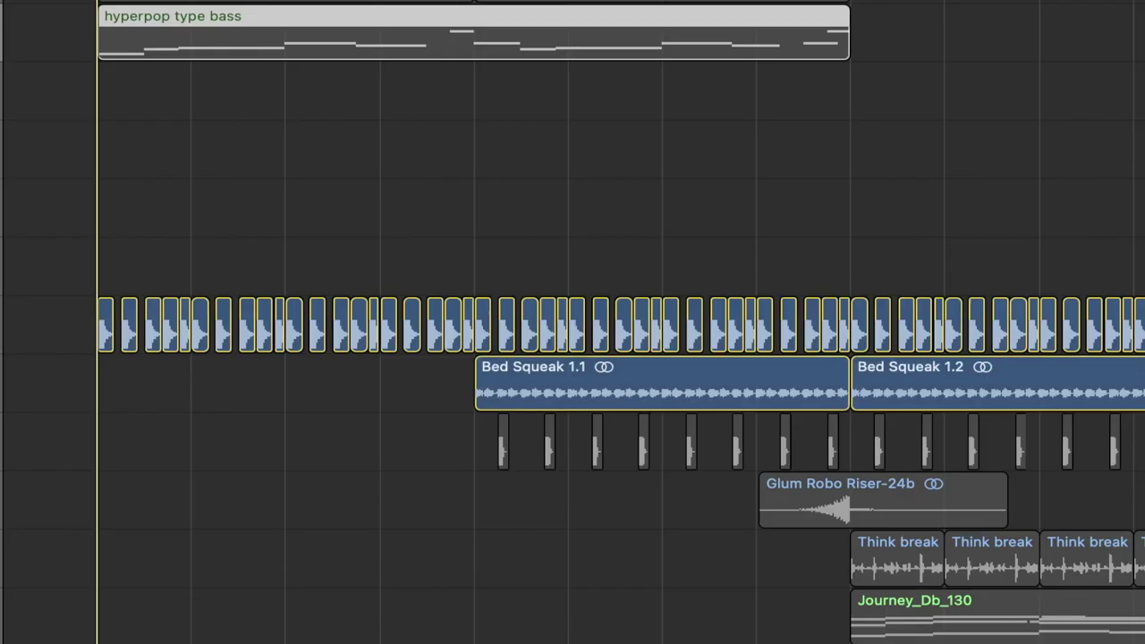
scroll(572, 357, "down", 1)
key("space")
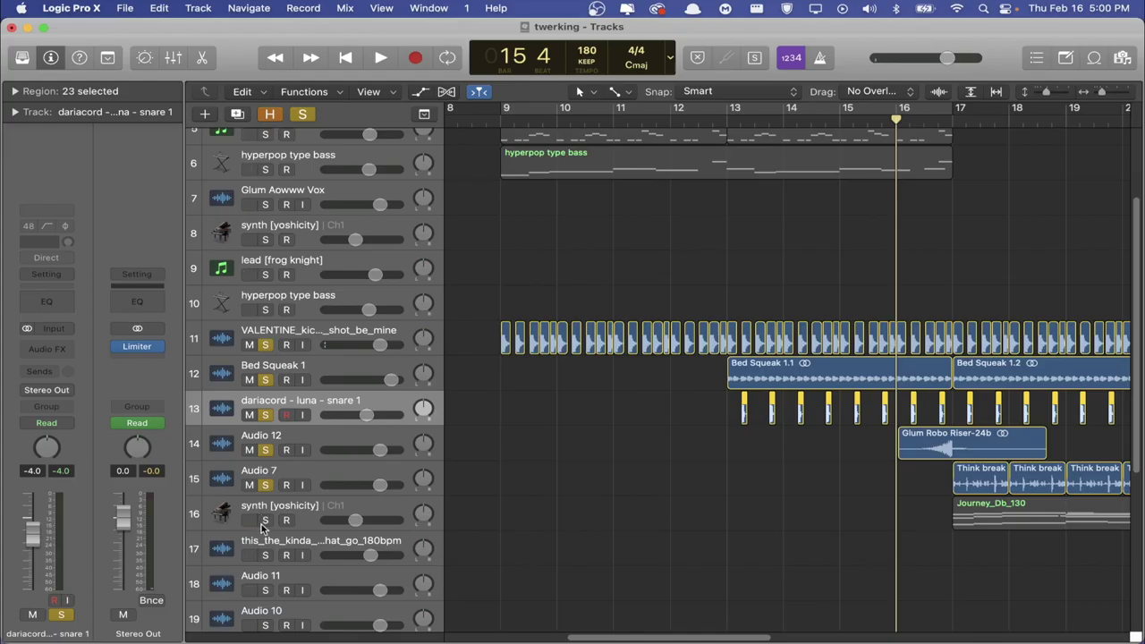
Solo the Audio 11 and Audio 10 vocal chop tracks and place the playhead just before bar 25.
left_click_drag(651, 637, 758, 619)
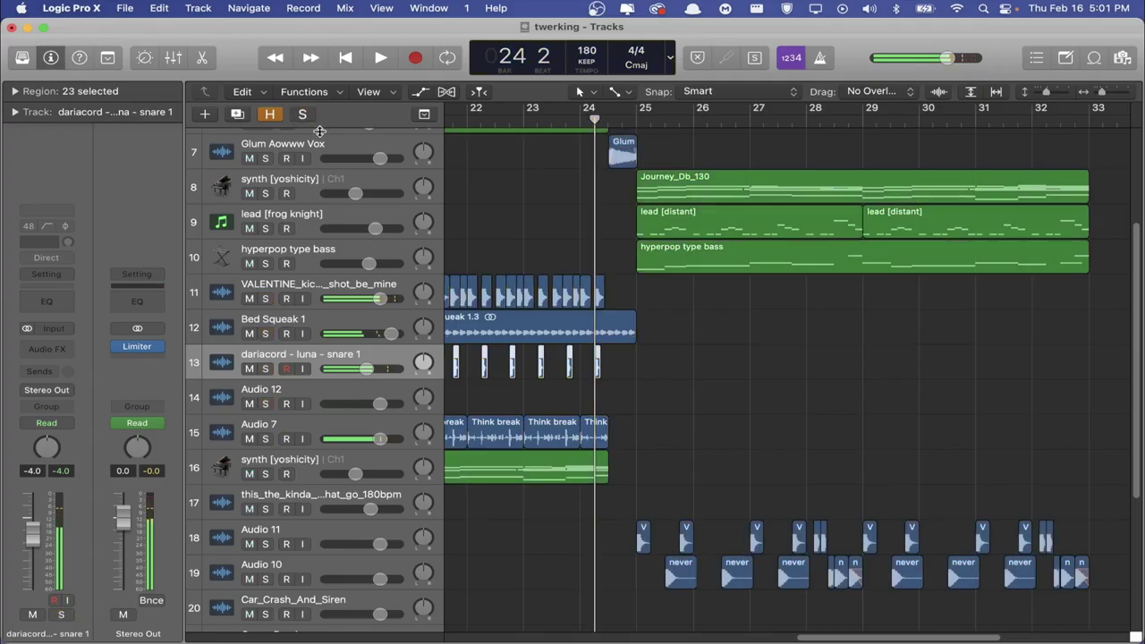
scroll(671, 492, "down", 6)
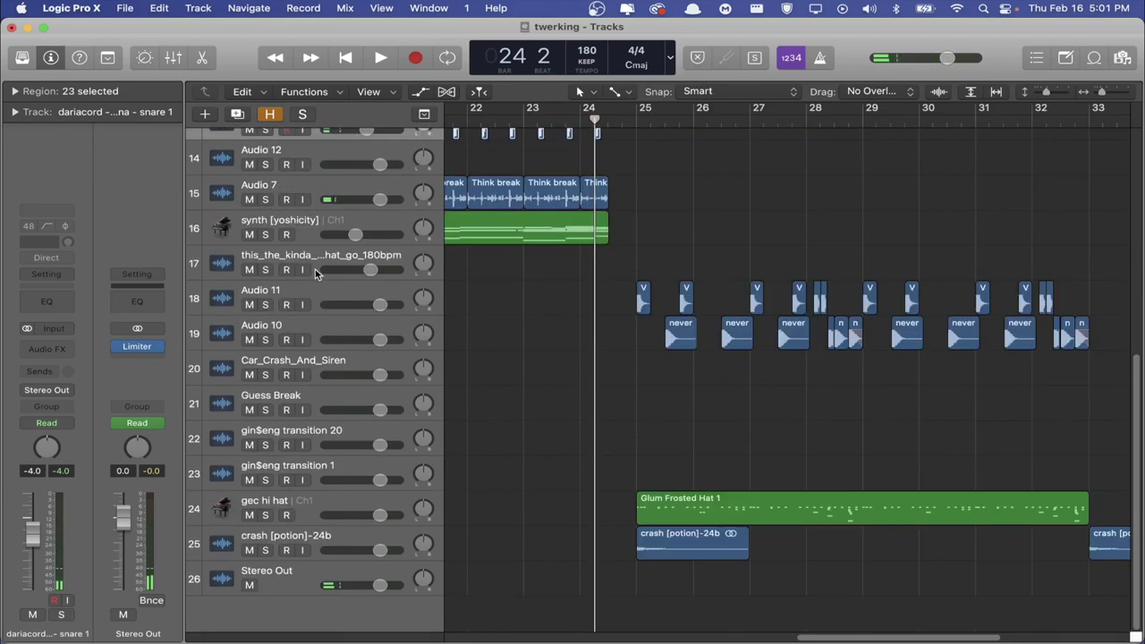
left_click(264, 305)
left_click(264, 340)
scroll(513, 121, "right", 2)
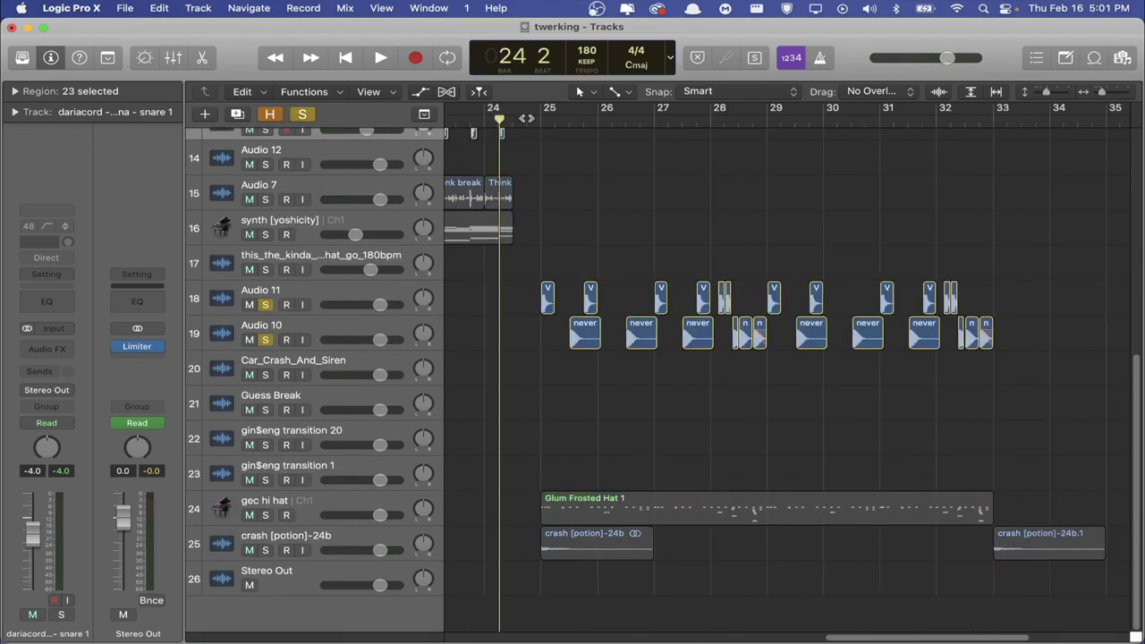
left_click(526, 119)
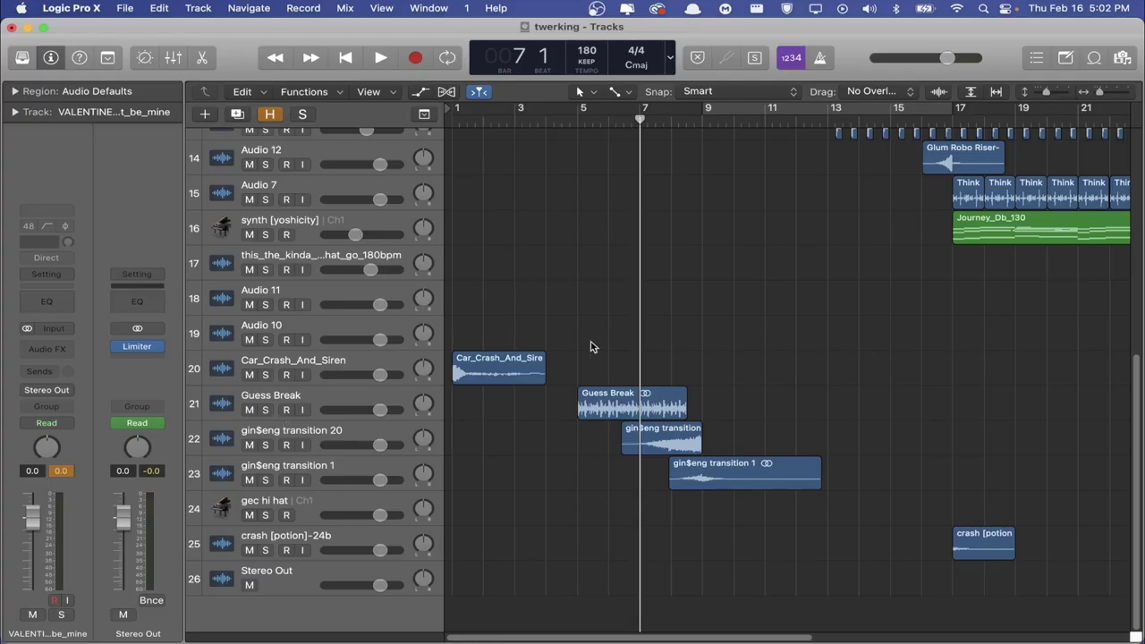
Return the playhead to bar 1 and solo the Car_Crash_And_Siren, gin$eng transition 20 and gin$eng transition 1 tracks.
key("Return")
left_click(265, 375)
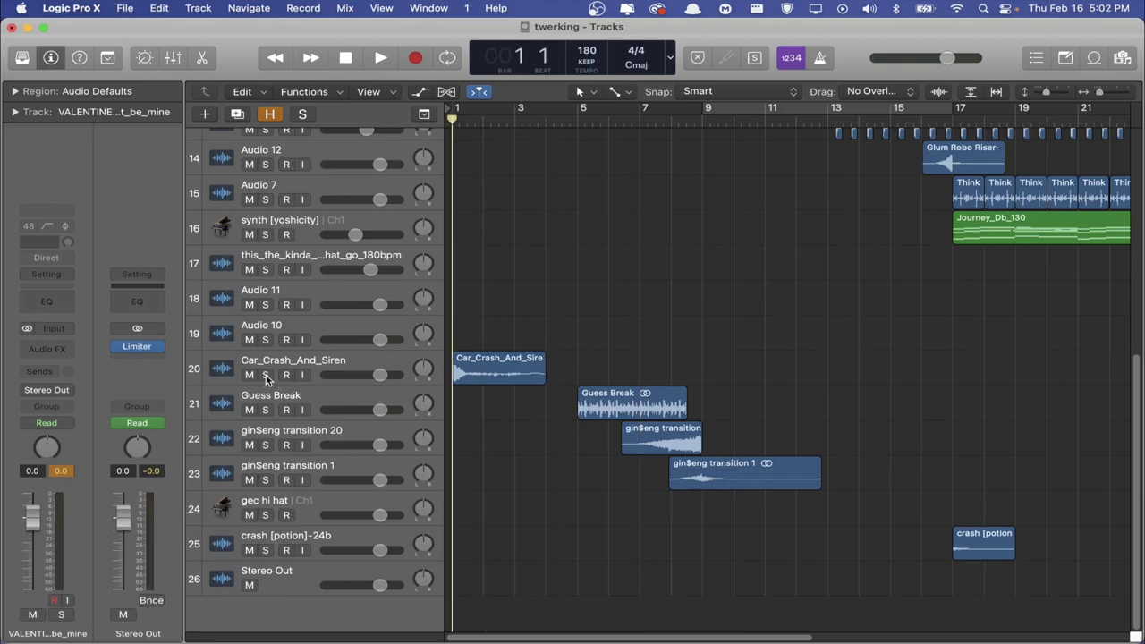
left_click(266, 480)
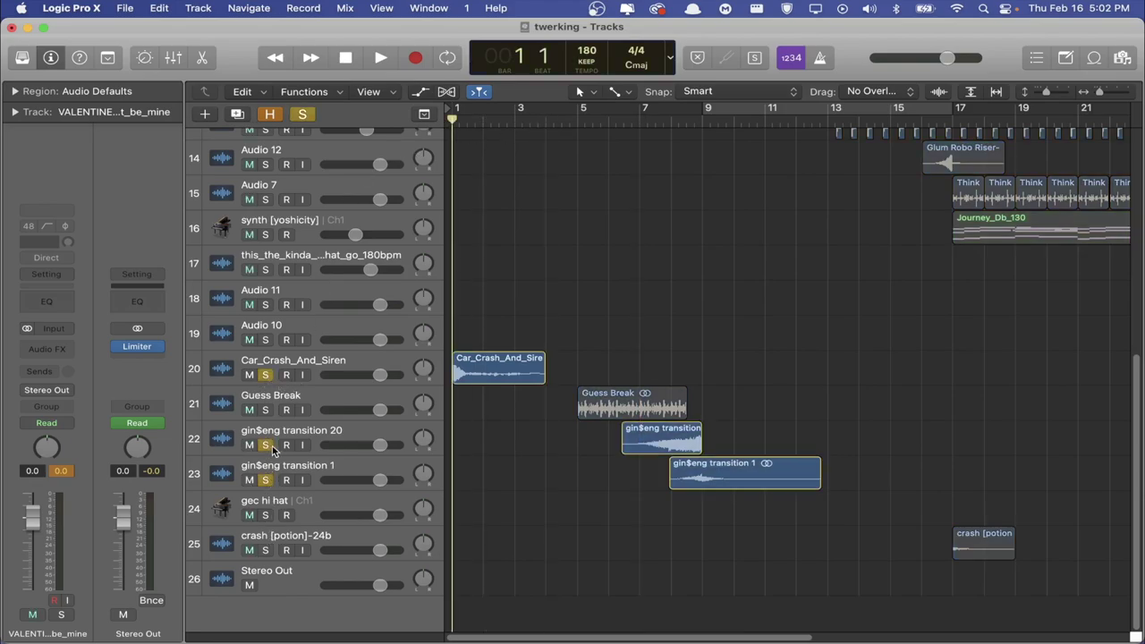
Play the soloed crash and transition tracks, and clear the solo state from all tracks.
key("space")
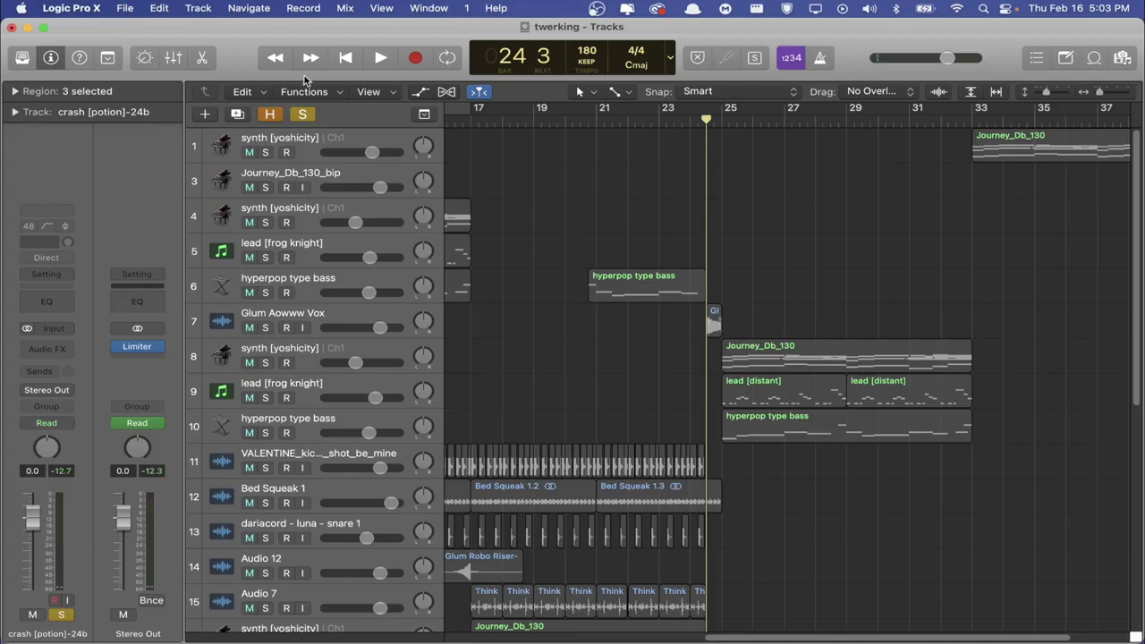
left_click(302, 115)
left_click(301, 116)
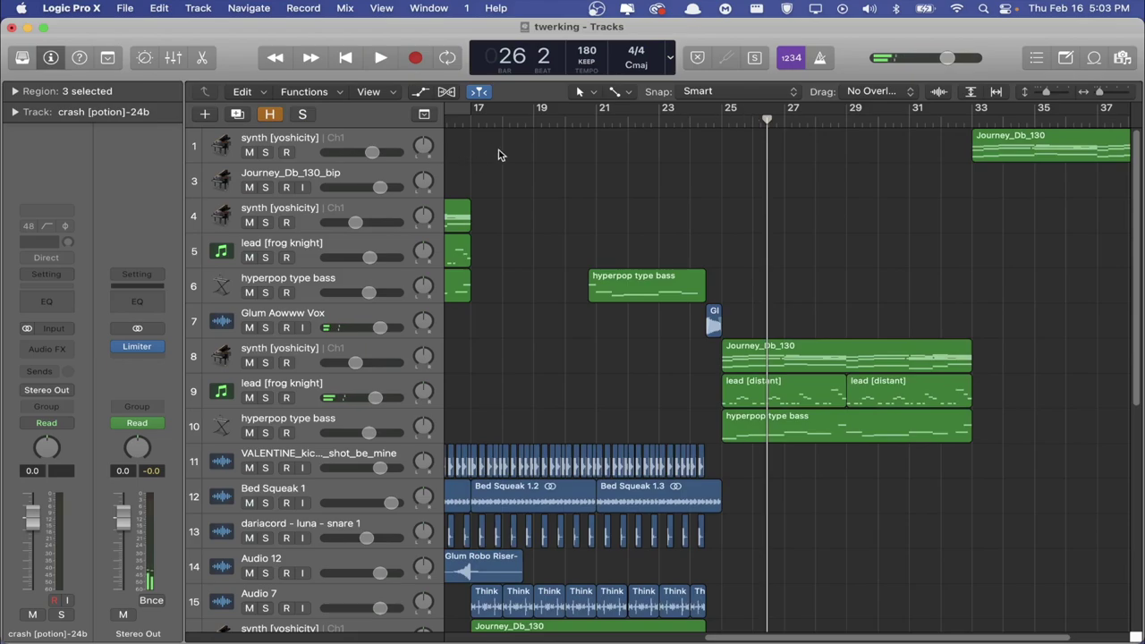
Play the full unsoloed arrangement from bar 1 and follow the playing regions across the upper and lower tracks.
left_click_drag(713, 638, 796, 638)
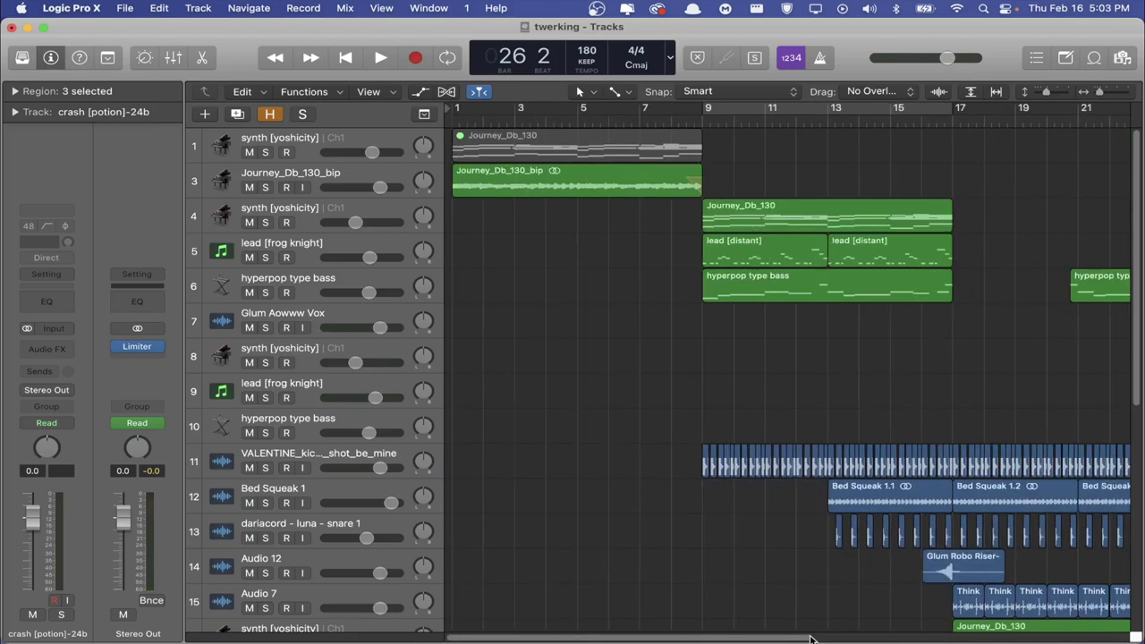
key("Return")
key("space")
scroll(592, 411, "down", 5)
scroll(584, 410, "down", 5)
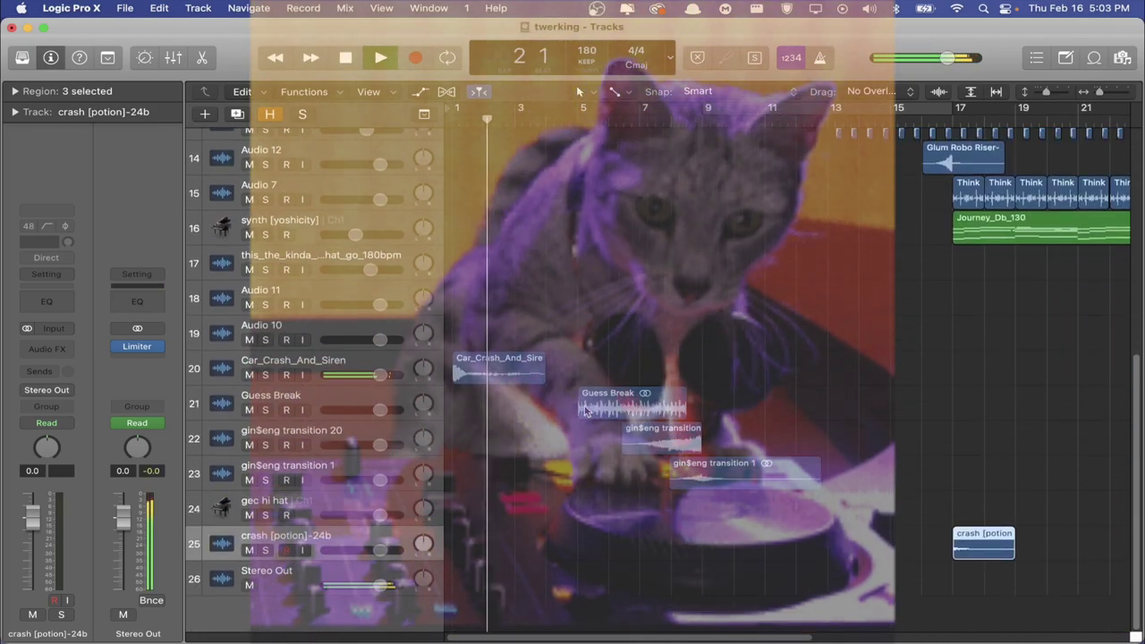
scroll(626, 362, "up", 10)
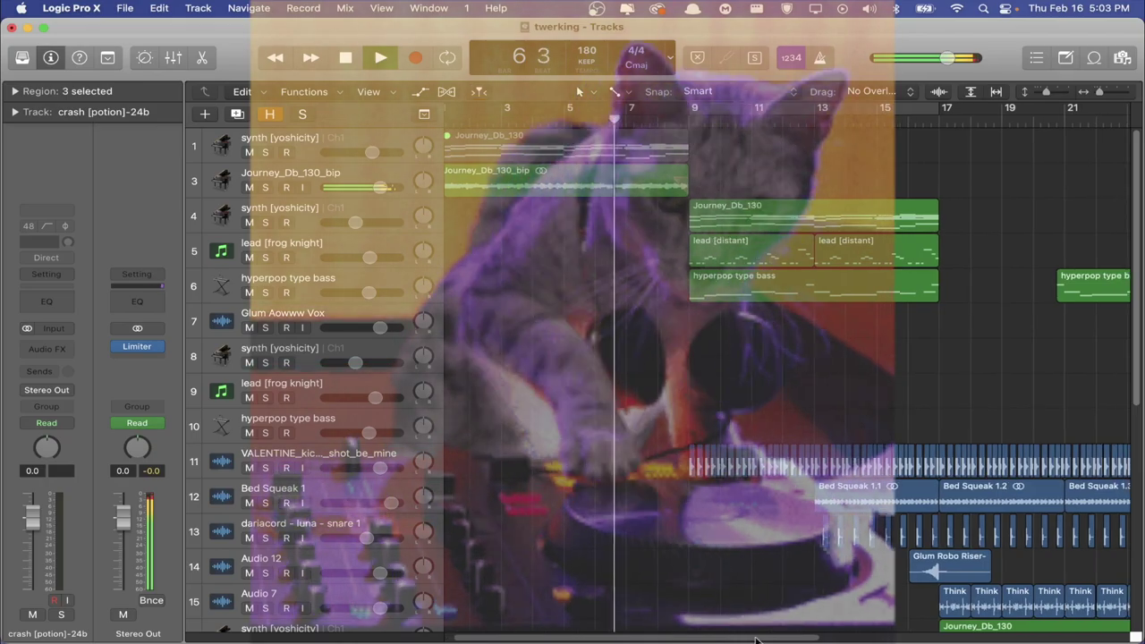
left_click_drag(750, 640, 841, 633)
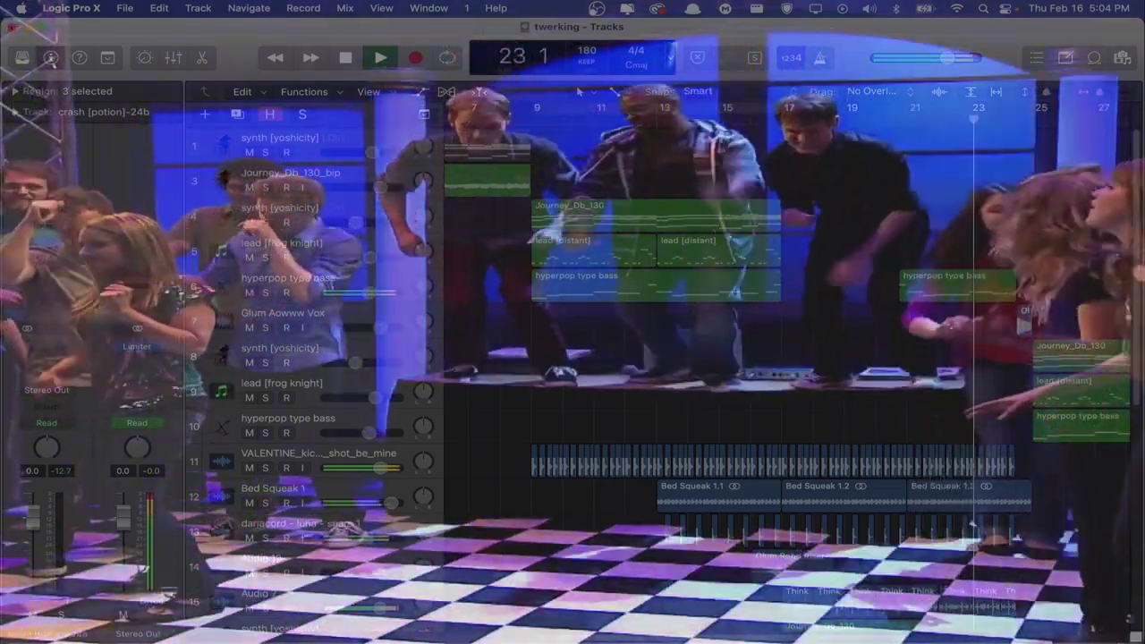
scroll(767, 303, "right", 5)
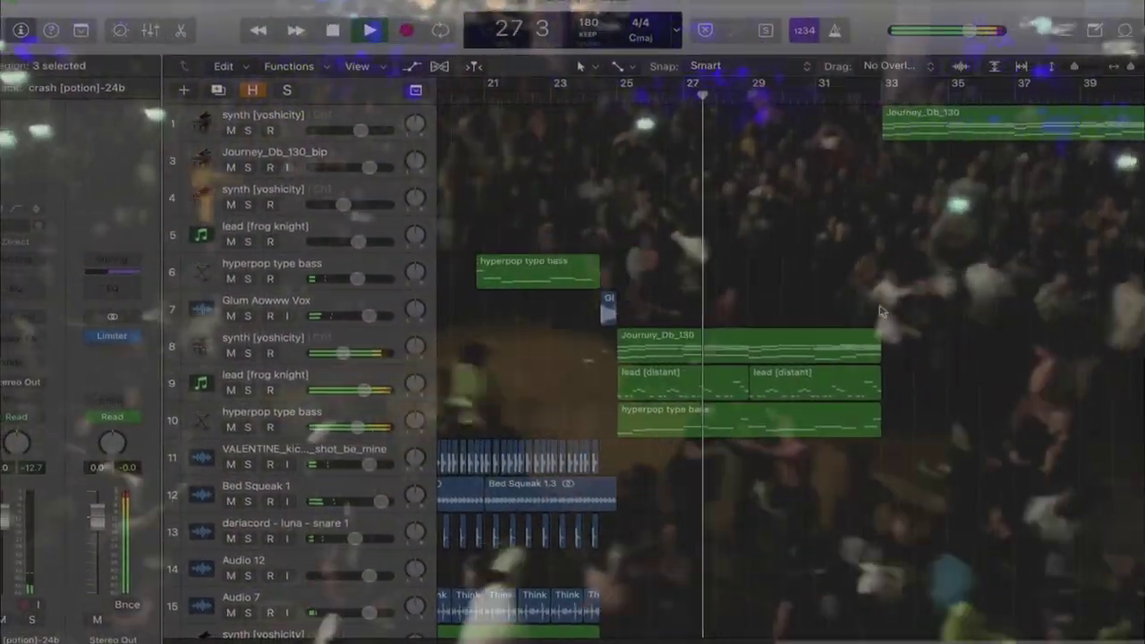
scroll(912, 295, "down", 10)
scroll(1012, 356, "down", 2)
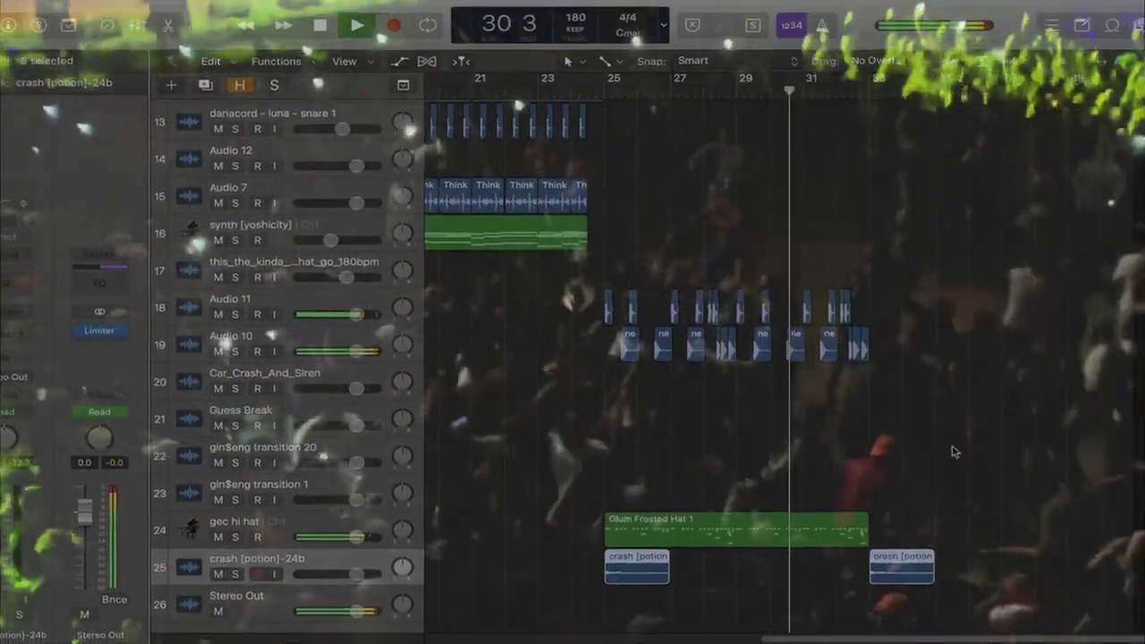
scroll(951, 450, "down", 1)
scroll(1007, 453, "up", 13)
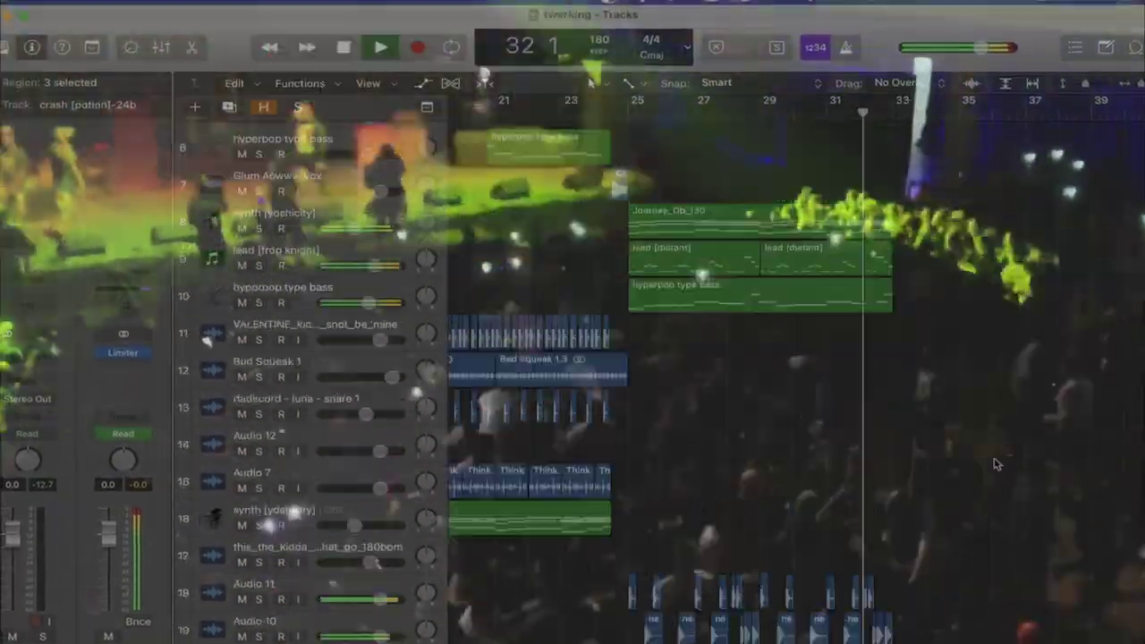